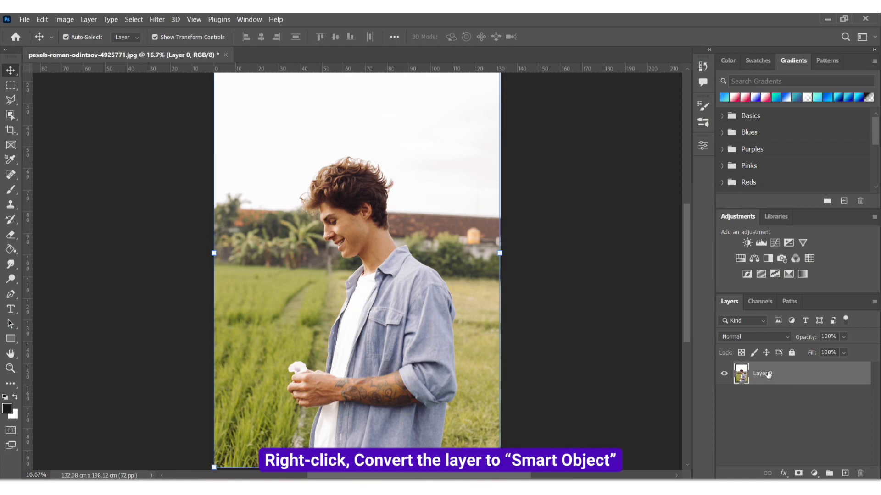
# - Convert Layer 0 to a smart object and open the Camera Raw Filter for it
pyautogui.rightClick(769, 374)
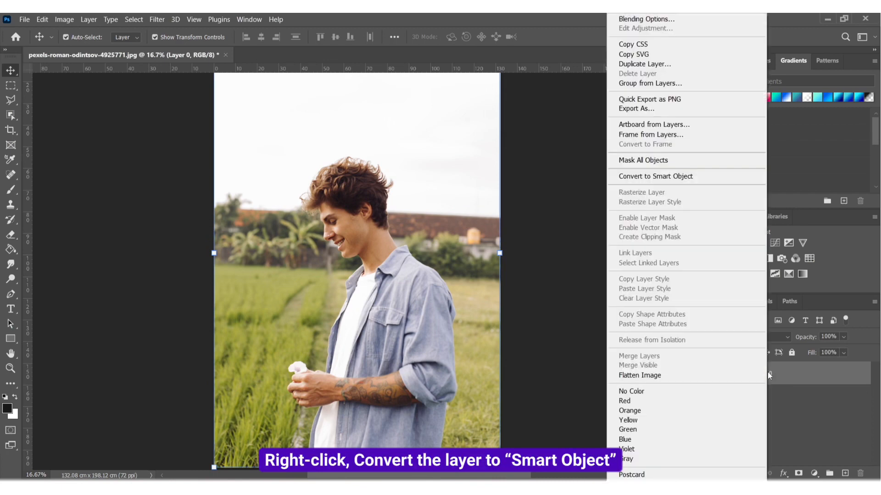
pyautogui.click(662, 177)
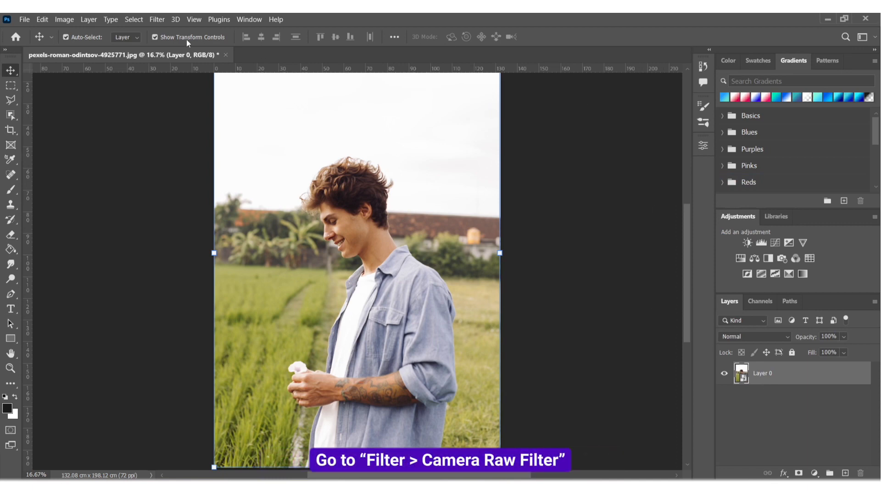
pyautogui.click(157, 19)
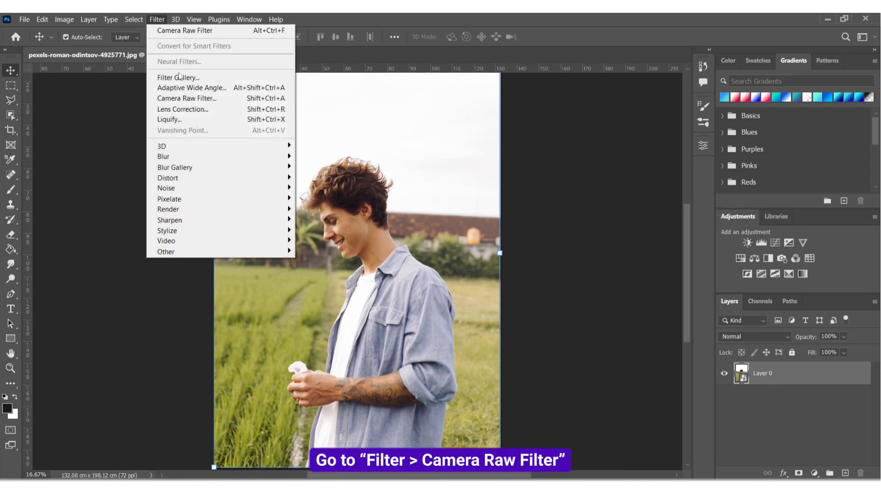
pyautogui.click(181, 98)
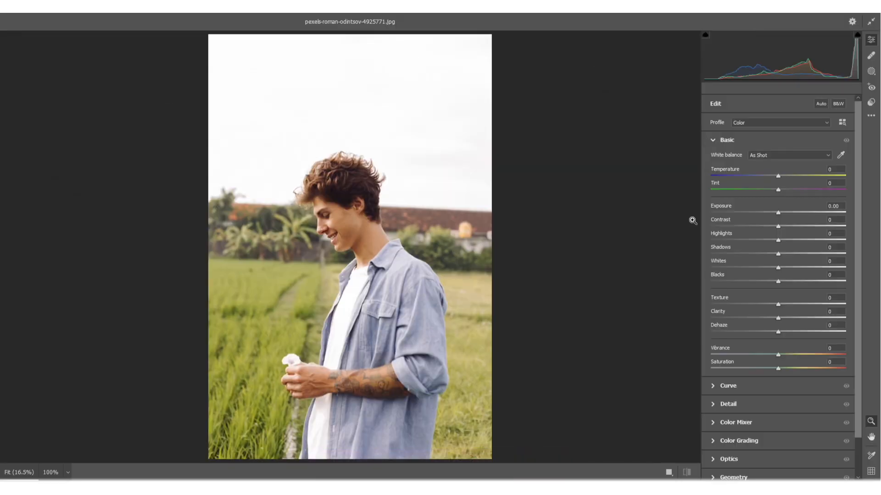
# - Set the basic adjustments to Temperature +5, Contrast +10, Highlights -41, Shadows +22, Whites -20 and Blacks -32
pyautogui.scroll(1, 693, 221)
pyautogui.scroll(-2, 618, 223)
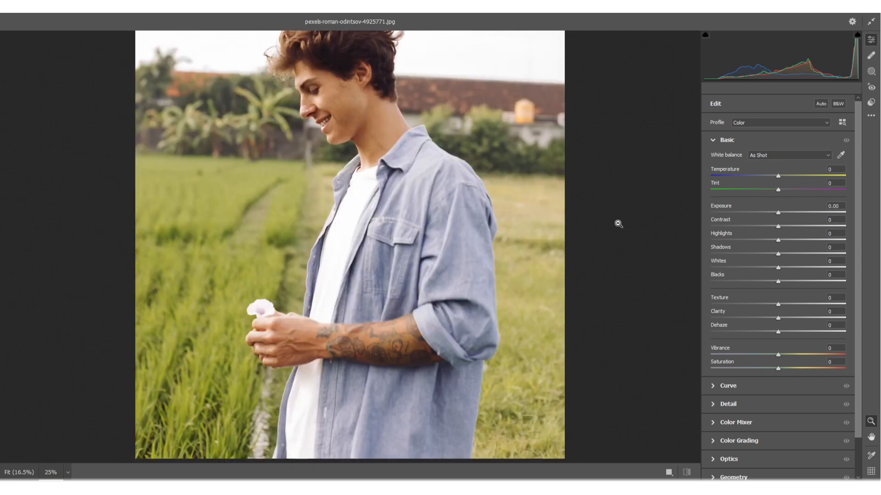
pyautogui.scroll(1, 618, 224)
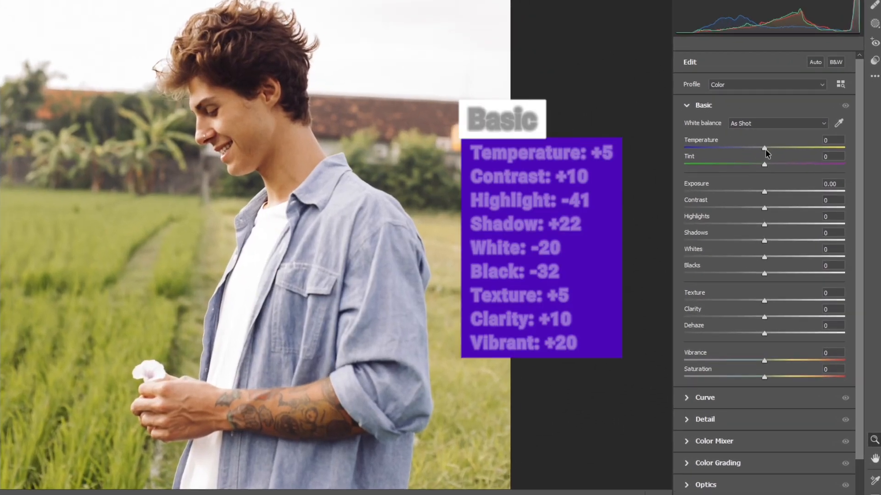
pyautogui.moveTo(778, 176); pyautogui.dragTo(769, 147)
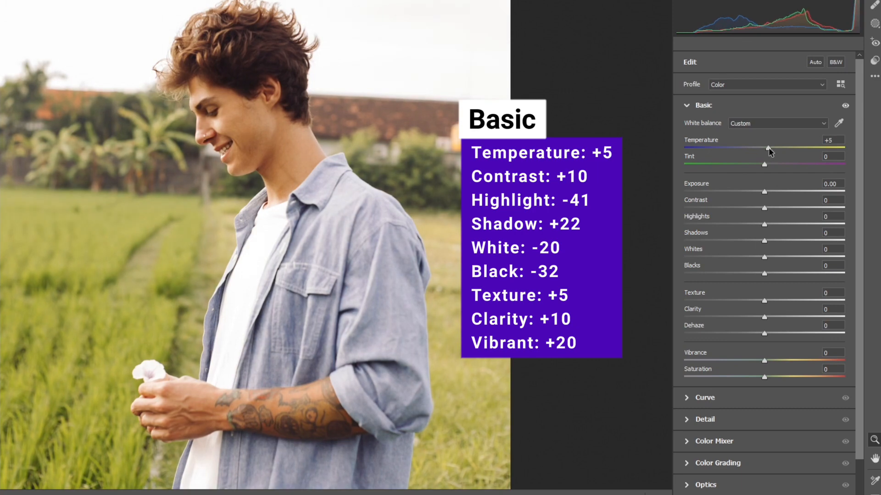
pyautogui.moveTo(764, 208); pyautogui.dragTo(738, 274)
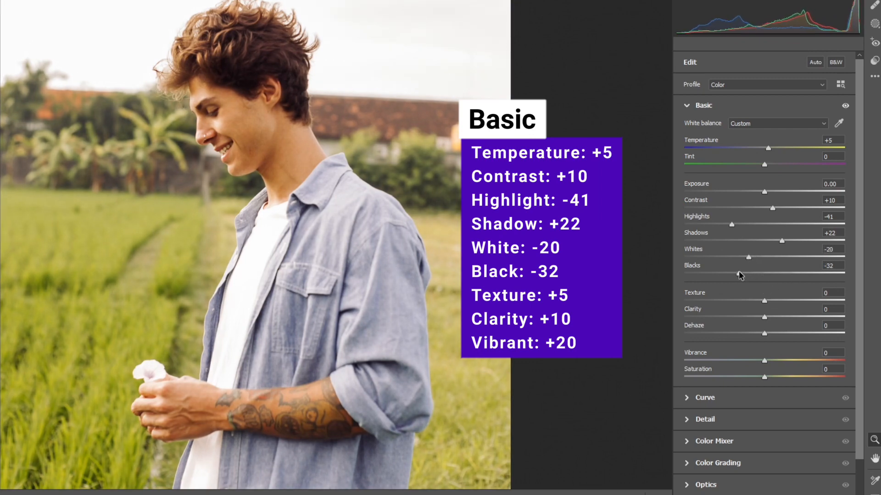
# - Set Texture to +5, Clarity to +10 and Vibrance to +20 in the basic adjustments
pyautogui.moveTo(765, 301); pyautogui.dragTo(773, 326)
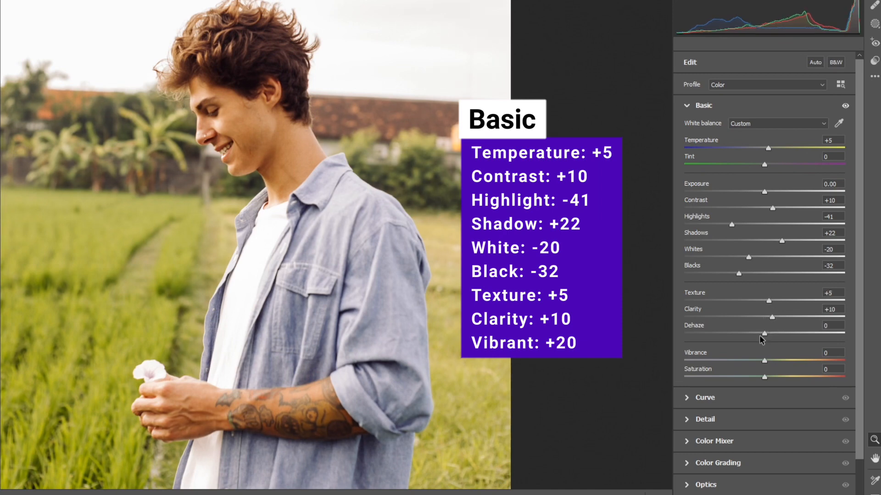
pyautogui.moveTo(763, 361); pyautogui.dragTo(775, 365)
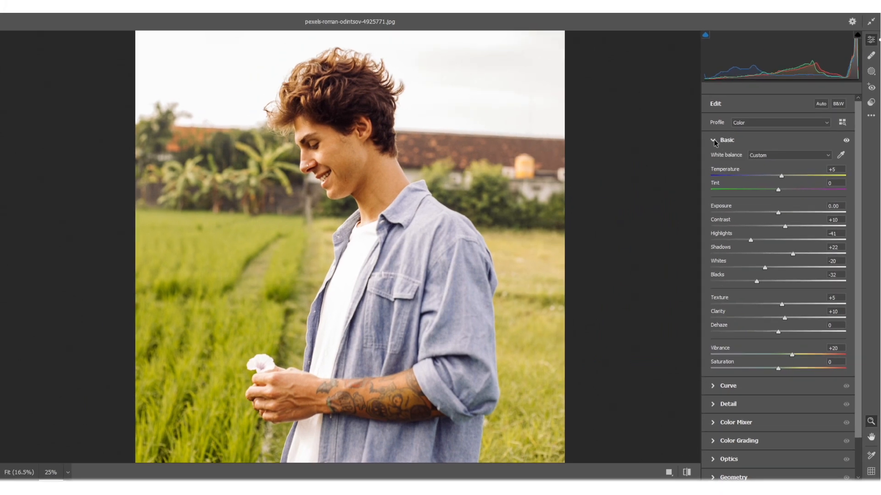
pyautogui.click(713, 140)
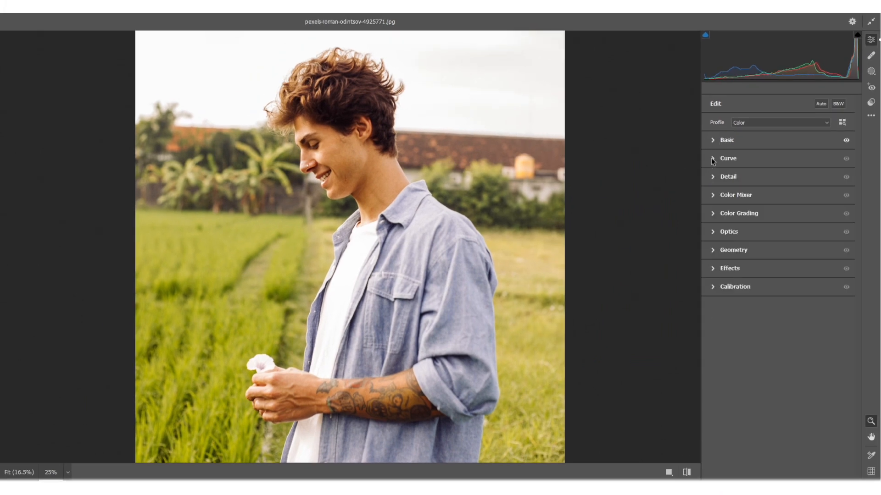
# - Raise the point curve's black point to output 15 and add a second point at input 58, output 58
pyautogui.click(714, 160)
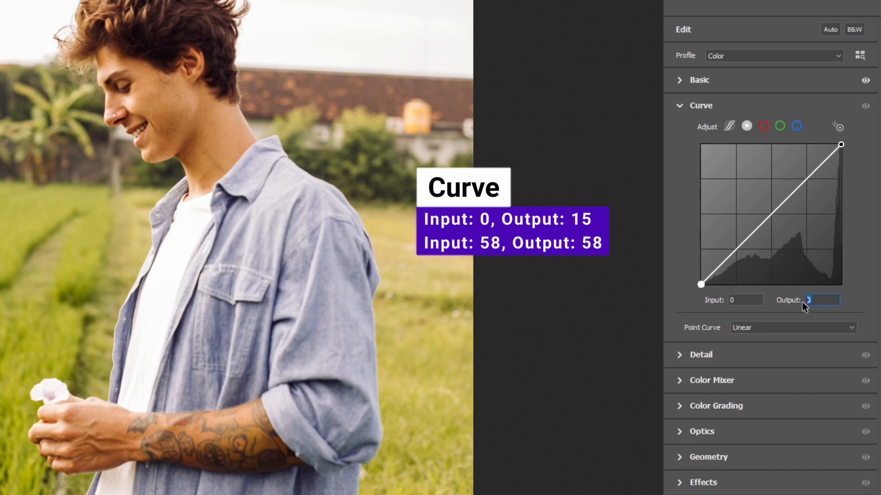
pyautogui.write('15')
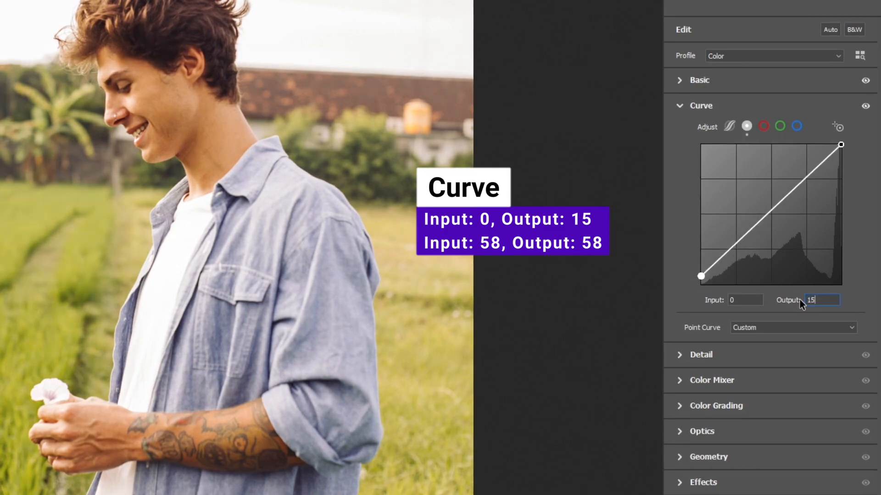
pyautogui.click(734, 247)
pyautogui.click(733, 301)
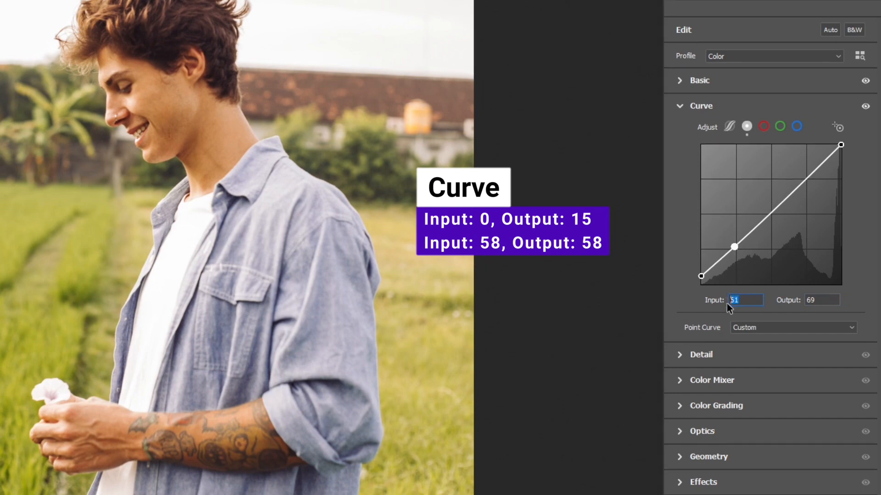
pyautogui.write('58')
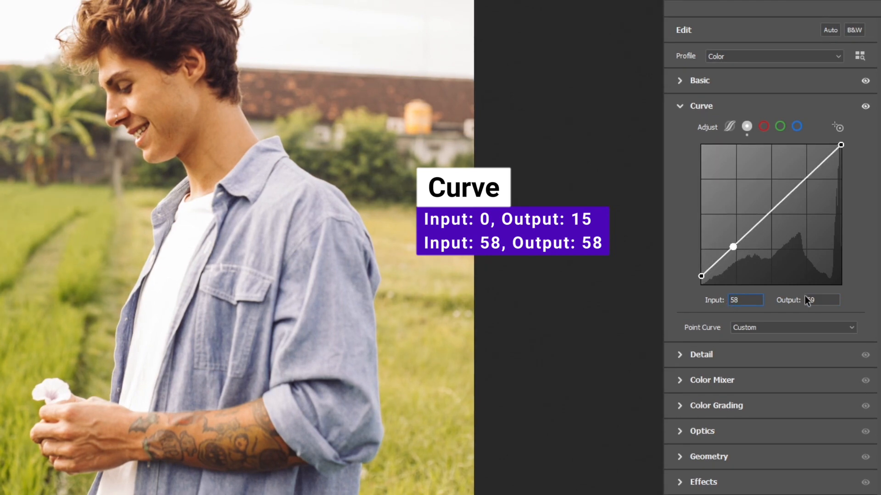
pyautogui.click(818, 301)
pyautogui.write('58')
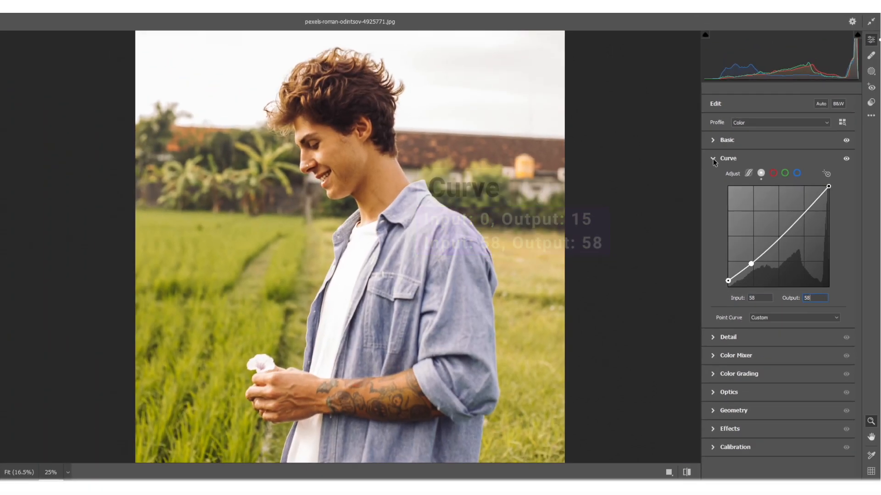
pyautogui.click(713, 158)
# - Set the Sharpening amount in the detail adjustments to 30
pyautogui.click(714, 178)
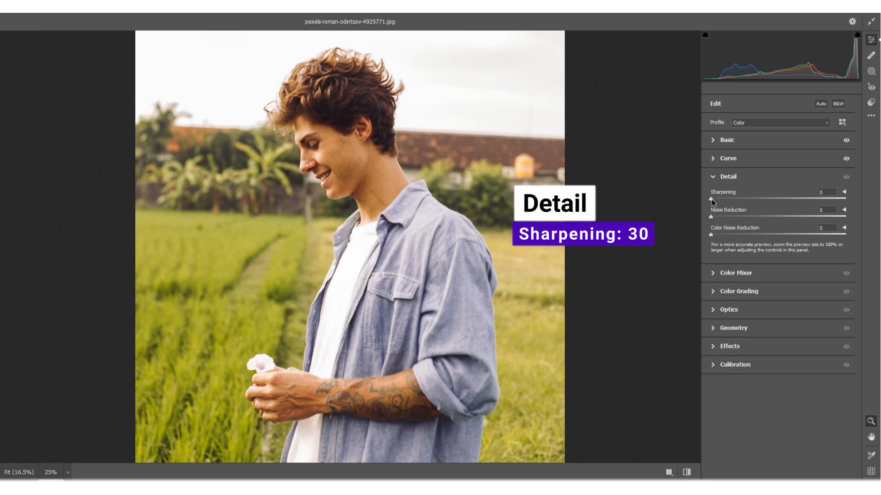
pyautogui.moveTo(717, 200); pyautogui.dragTo(724, 201)
pyautogui.click(713, 177)
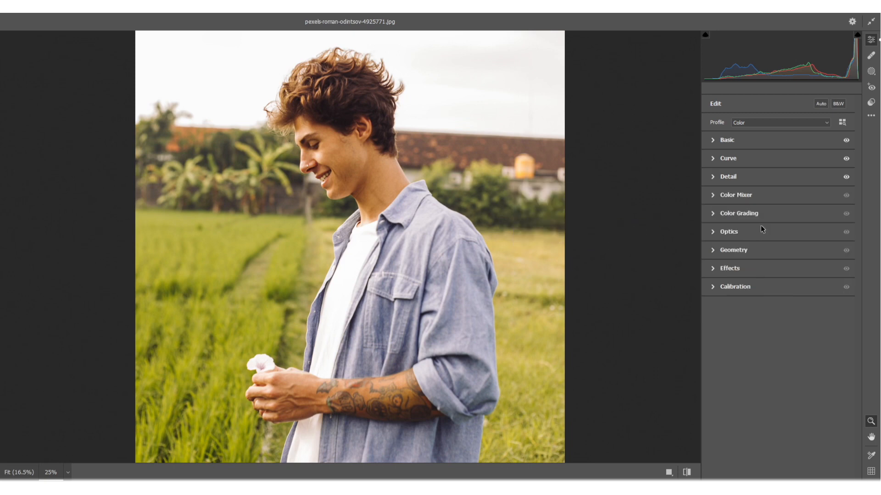
# - Shift the Color Mixer hues to Reds -10, Oranges +5, Yellows -100 and Greens -100
pyautogui.click(712, 196)
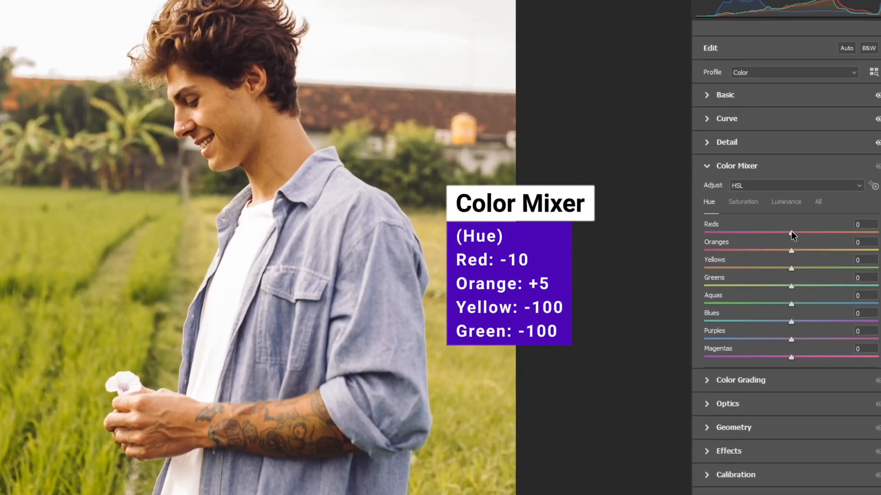
pyautogui.moveTo(791, 233); pyautogui.dragTo(702, 268)
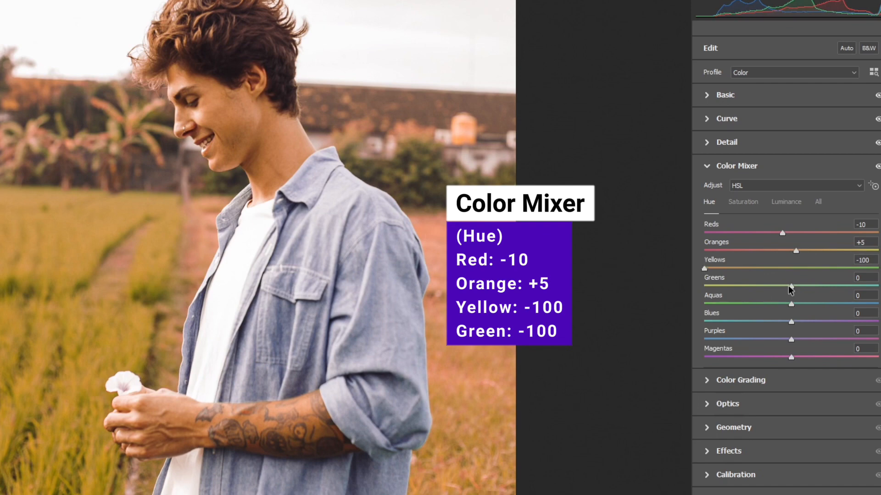
pyautogui.moveTo(791, 286); pyautogui.dragTo(703, 296)
# - Set the Color Mixer saturation to Reds +10, Yellows -31, Greens -100, Aquas -80 and Blues -80
pyautogui.click(744, 202)
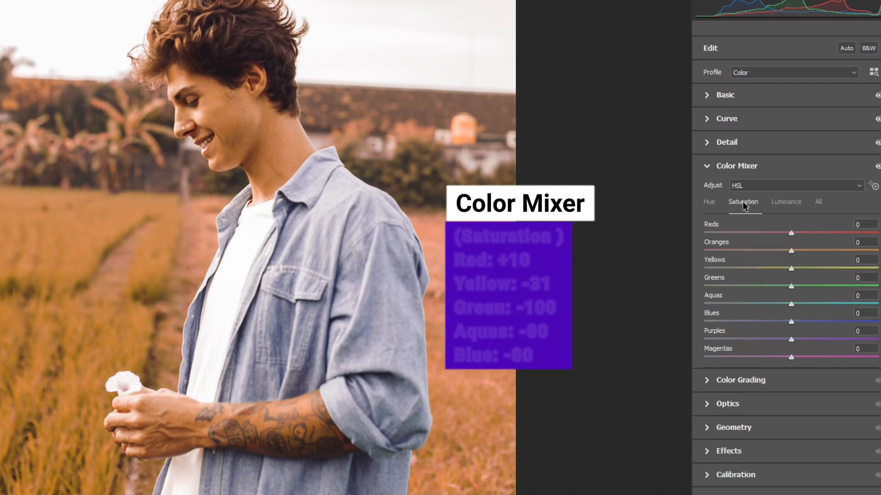
pyautogui.moveTo(788, 233); pyautogui.dragTo(799, 234)
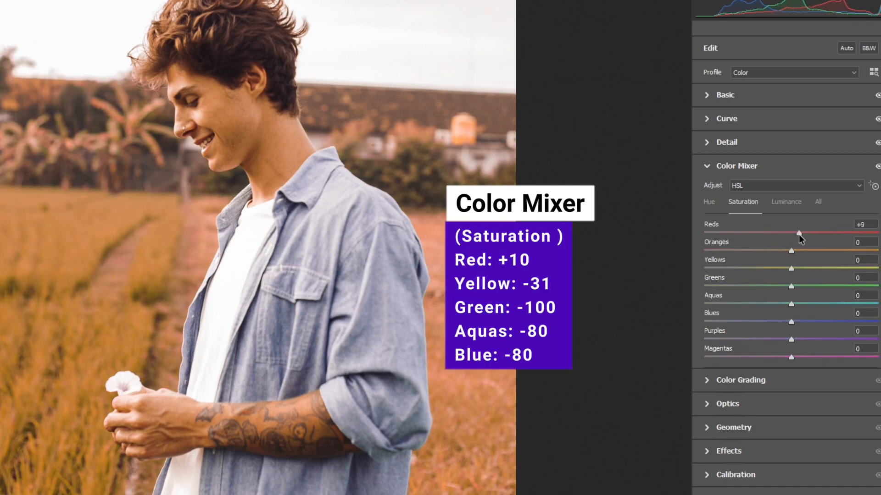
pyautogui.moveTo(791, 269); pyautogui.dragTo(702, 298)
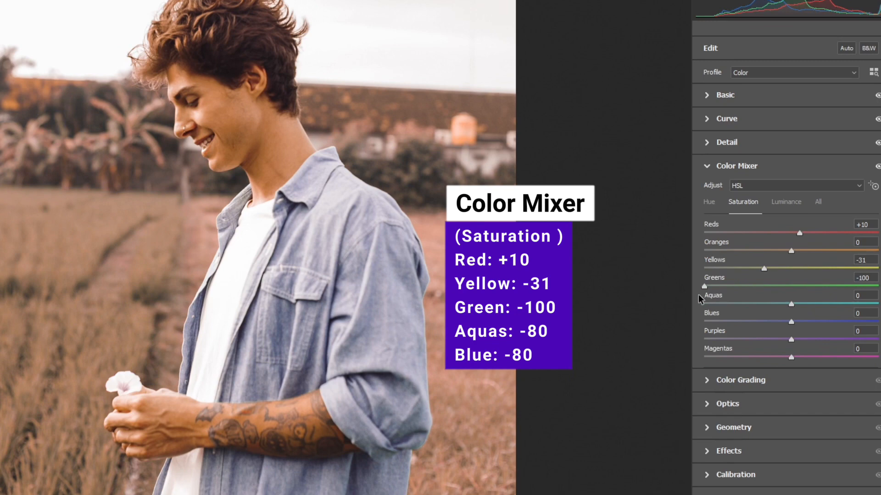
pyautogui.moveTo(793, 305); pyautogui.dragTo(726, 312)
pyautogui.moveTo(791, 326); pyautogui.dragTo(722, 328)
# - Set the Color Mixer luminance of both Reds and Oranges to +10
pyautogui.click(787, 202)
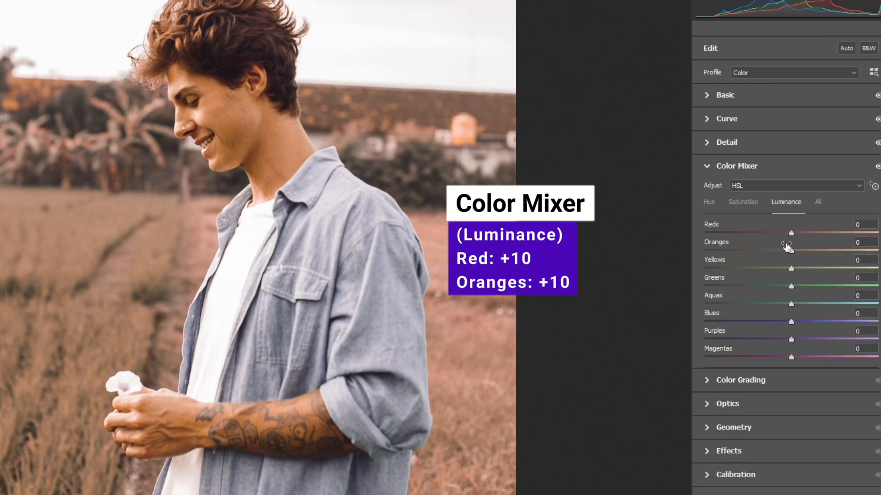
pyautogui.moveTo(791, 233); pyautogui.dragTo(799, 251)
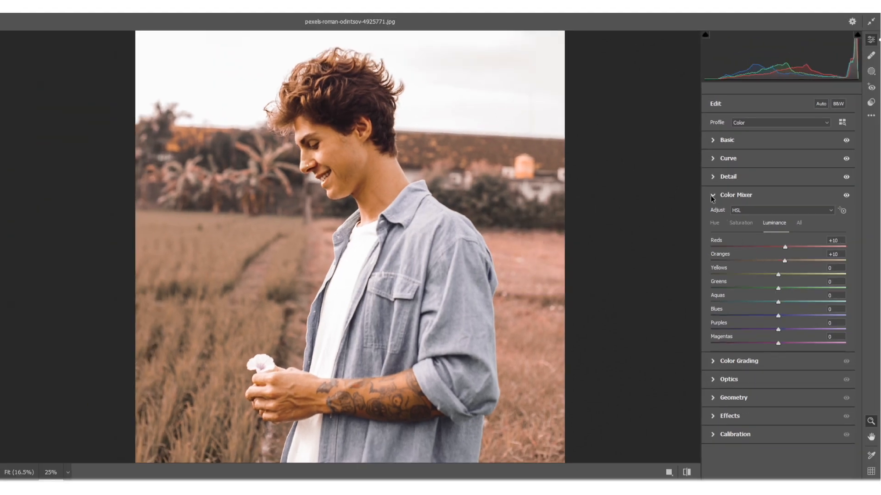
pyautogui.click(713, 196)
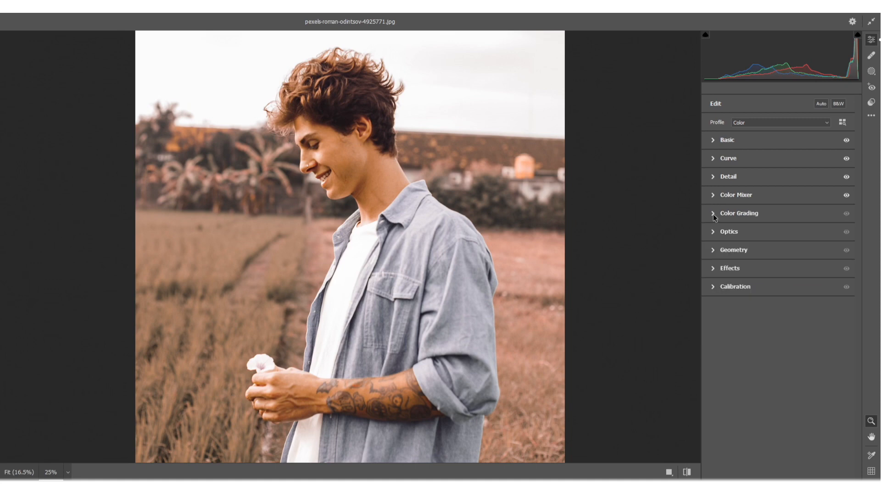
# - Color grade the shadows with Hue 20 and Saturation 15
pyautogui.click(713, 214)
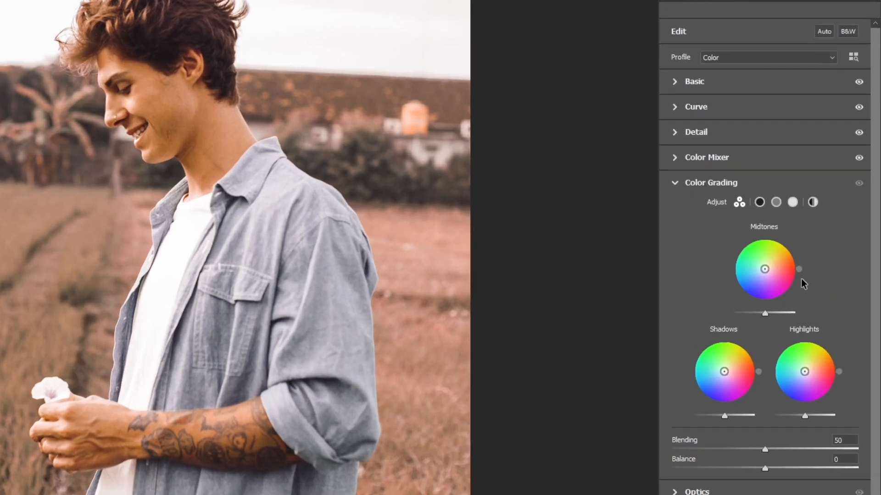
pyautogui.click(760, 203)
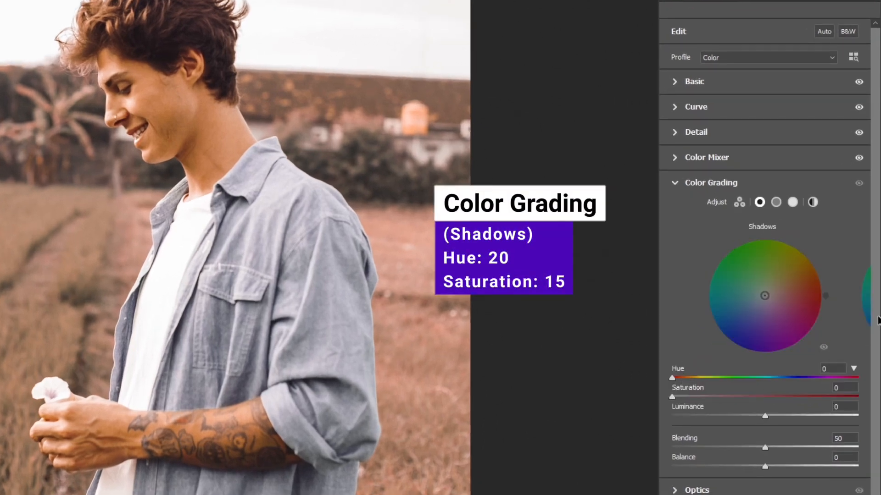
pyautogui.scroll(-1, 877, 320)
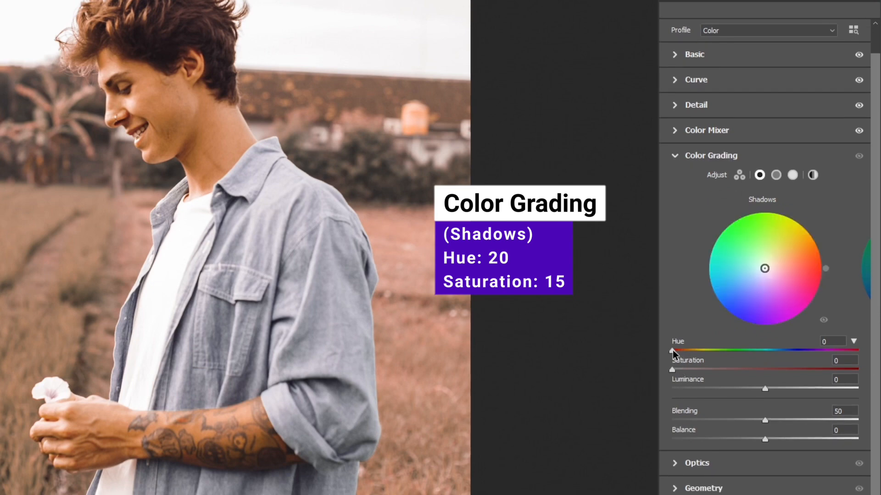
pyautogui.moveTo(673, 351); pyautogui.dragTo(682, 352)
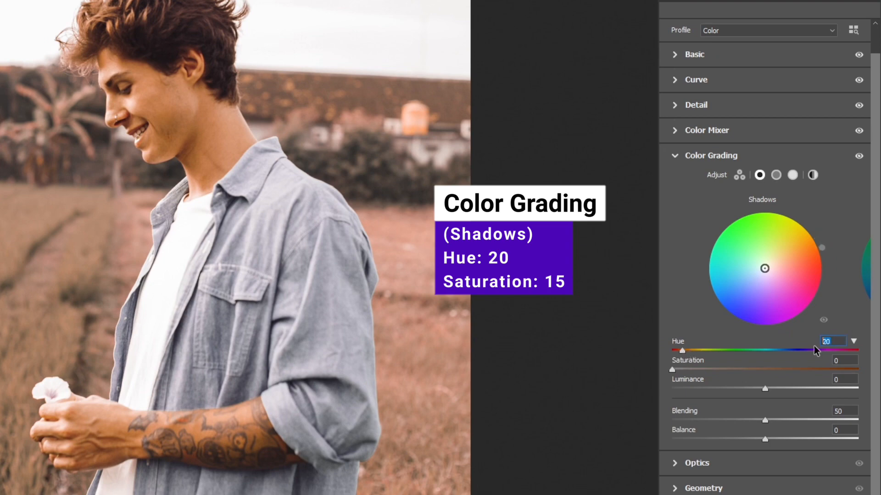
pyautogui.click(830, 341)
pyautogui.moveTo(672, 370); pyautogui.dragTo(701, 371)
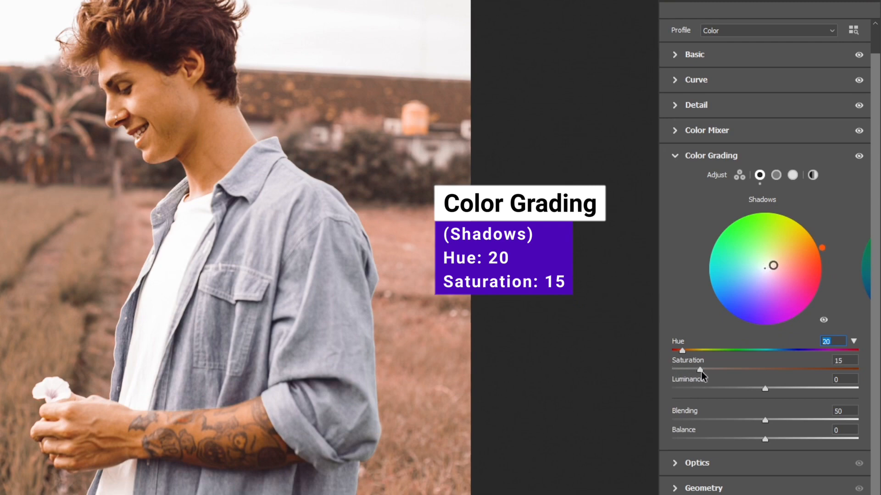
# - Color grade the highlights with Hue 212 and Saturation 15
pyautogui.click(793, 177)
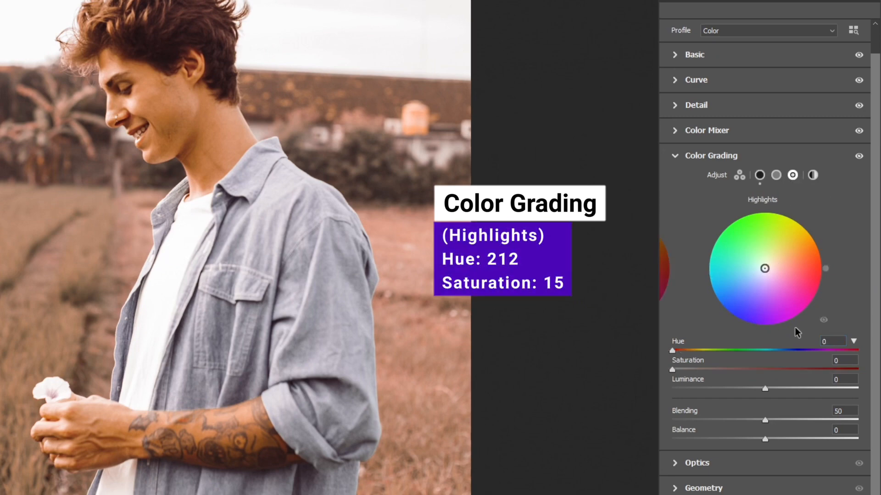
pyautogui.moveTo(673, 351); pyautogui.dragTo(783, 353)
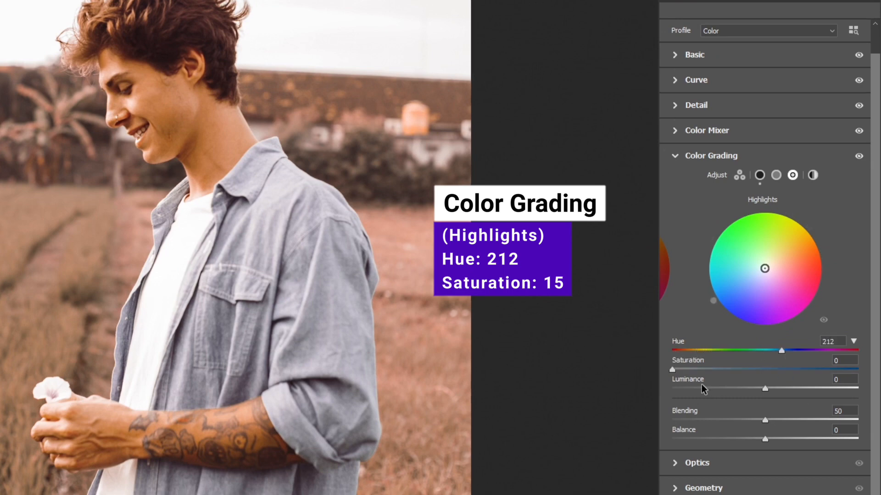
pyautogui.moveTo(673, 370); pyautogui.dragTo(701, 375)
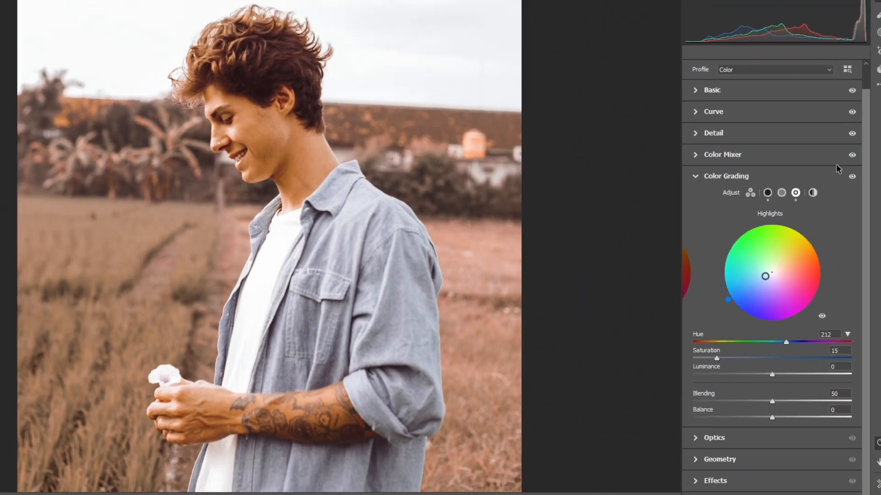
pyautogui.click(695, 176)
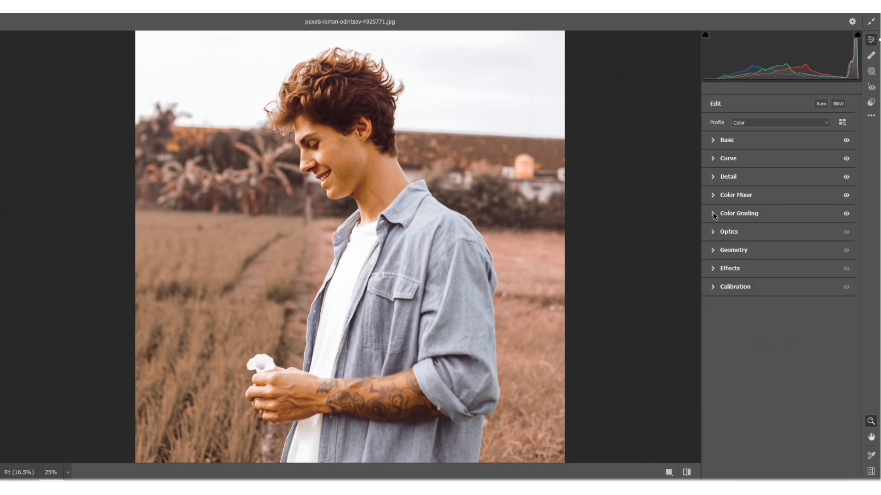
# - Add a Grain effect of 10 to the portrait
pyautogui.click(711, 270)
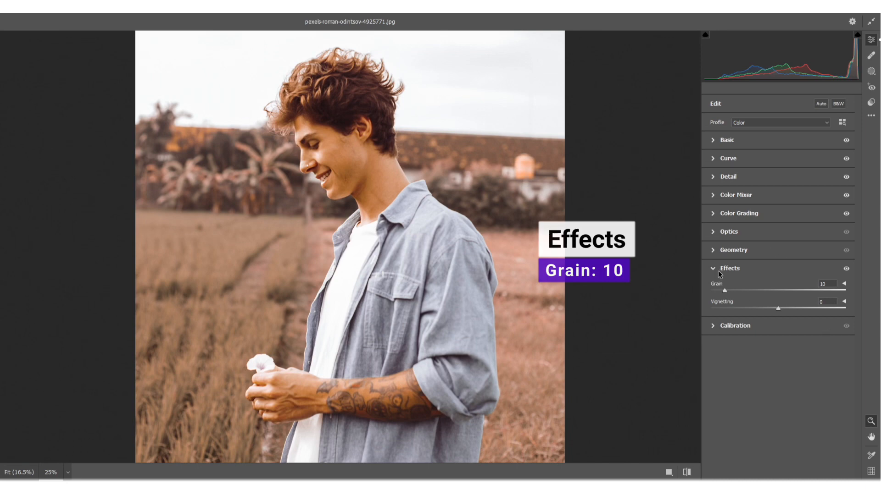
pyautogui.click(714, 271)
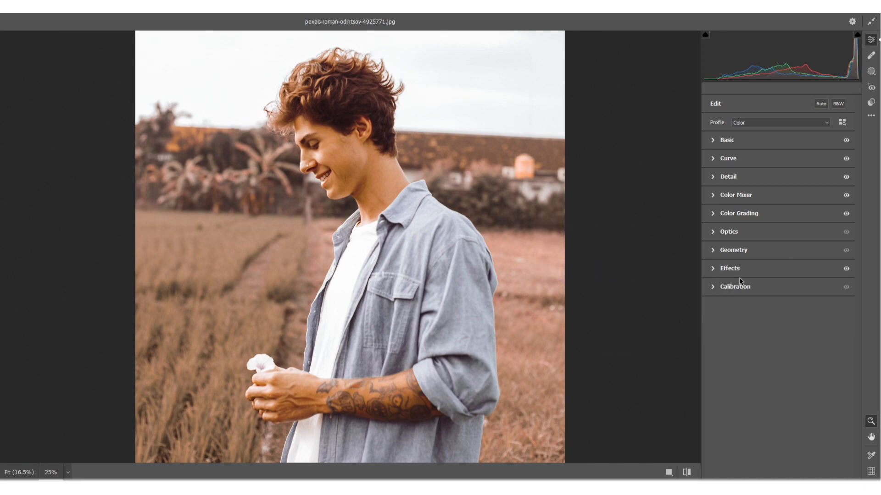
# - Calibrate Red Primary to Hue +20 and Saturation -50, Green Primary to Hue +50 and Saturation +21, and Blue Primary to Hue -30
pyautogui.click(714, 288)
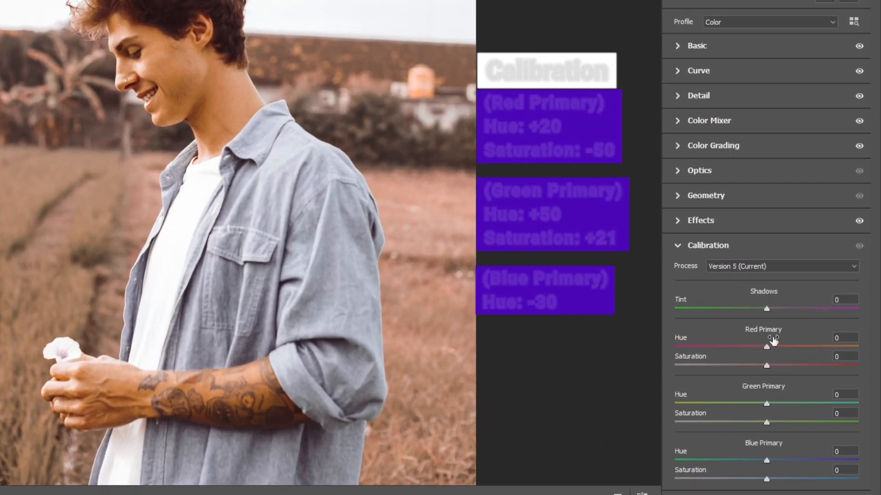
pyautogui.moveTo(766, 347); pyautogui.dragTo(720, 368)
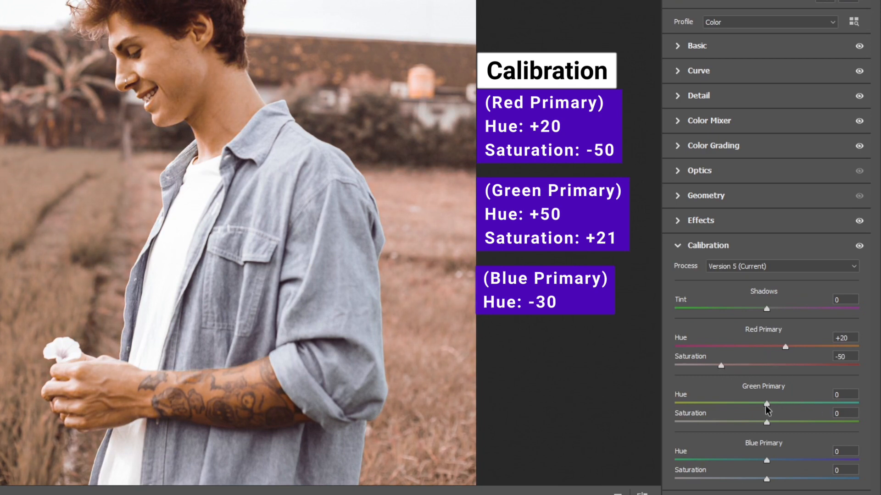
pyautogui.moveTo(767, 405); pyautogui.dragTo(787, 424)
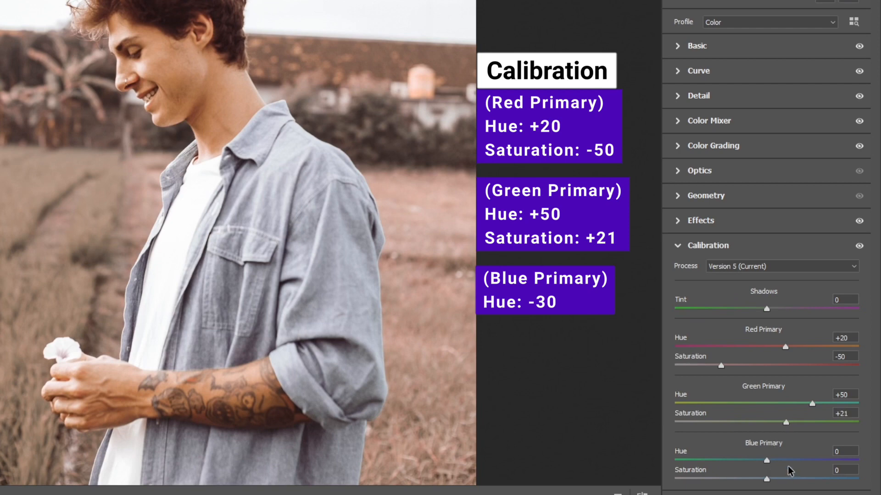
pyautogui.moveTo(766, 461); pyautogui.dragTo(739, 466)
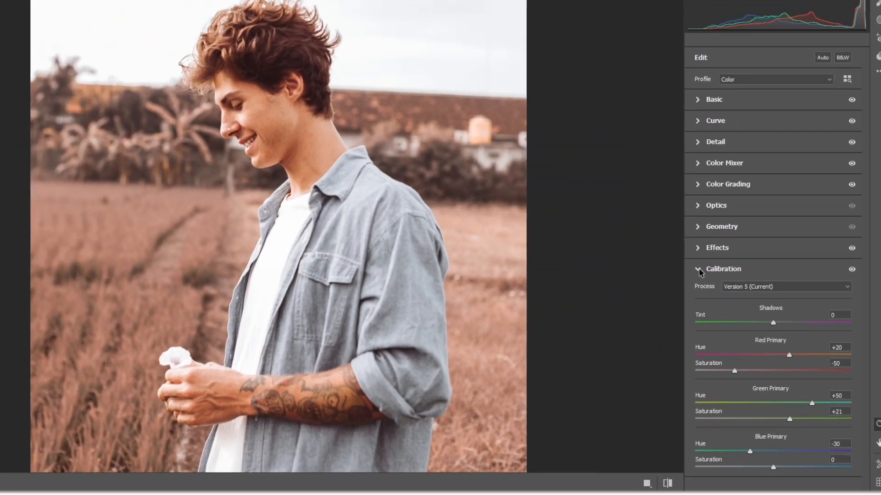
pyautogui.click(678, 246)
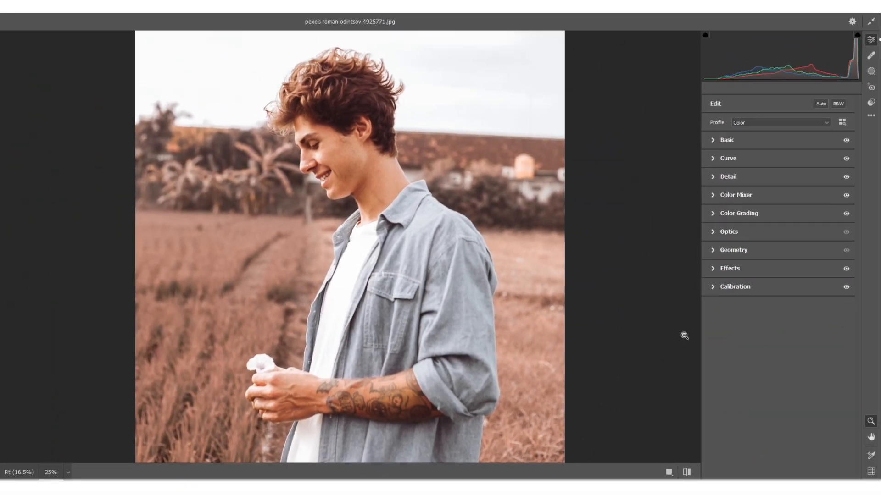
# - Save the edit settings as a user preset named Premium Gold Color and apply the Camera Raw Filter to the portrait
pyautogui.keyDown('alt'); pyautogui.click(687, 391); pyautogui.keyUp('alt')
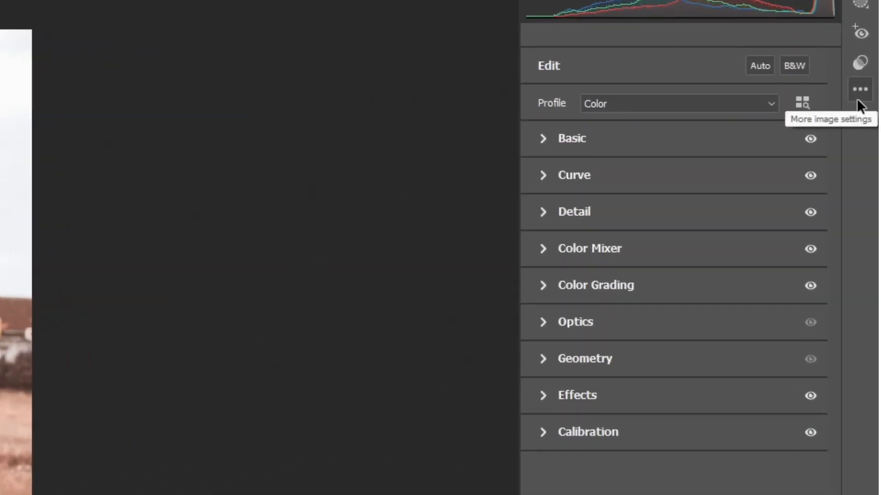
pyautogui.click(858, 97)
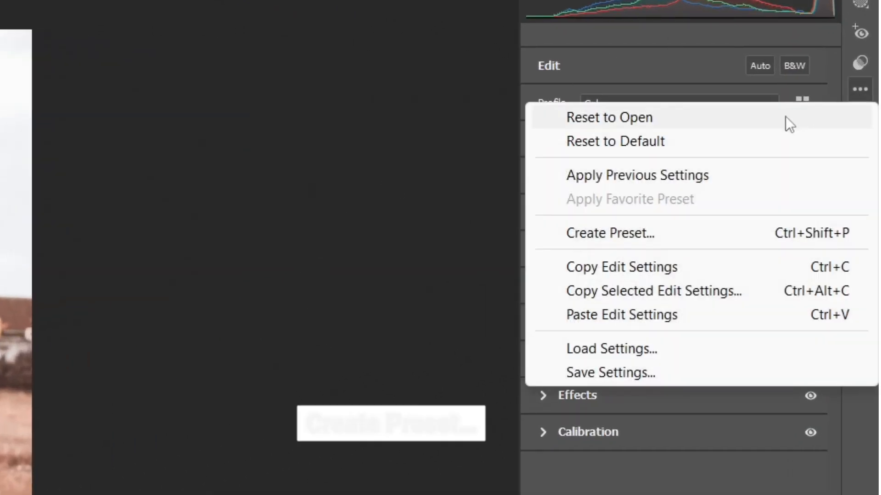
pyautogui.click(615, 232)
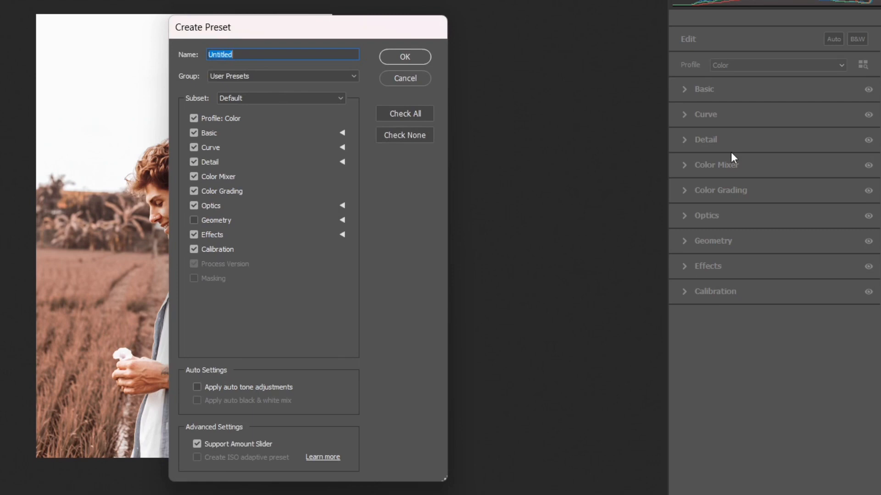
pyautogui.write('Premium Gold Color')
pyautogui.click(405, 57)
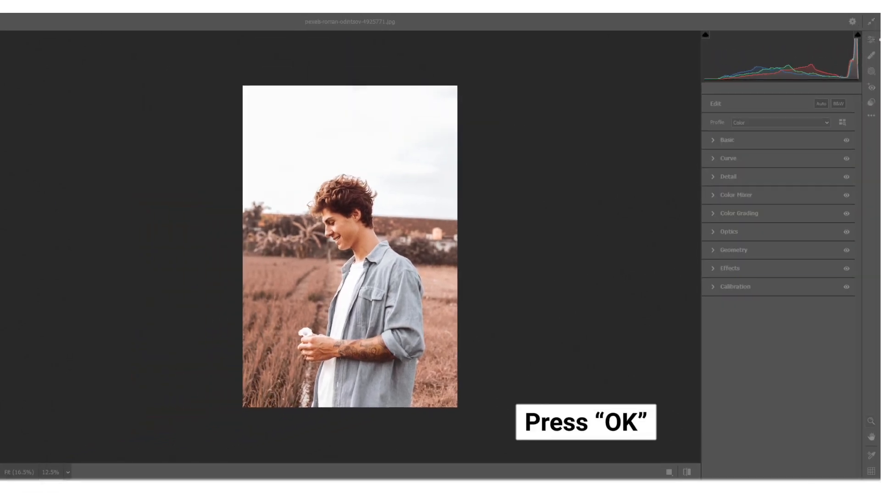
pyautogui.press('Return')
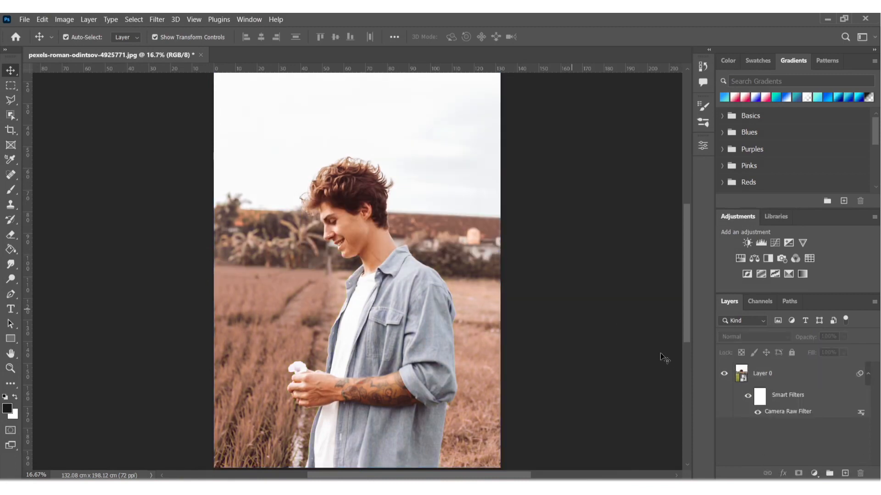
# - Compare the portrait with and without its smart filters, leaving them visible
pyautogui.click(747, 398)
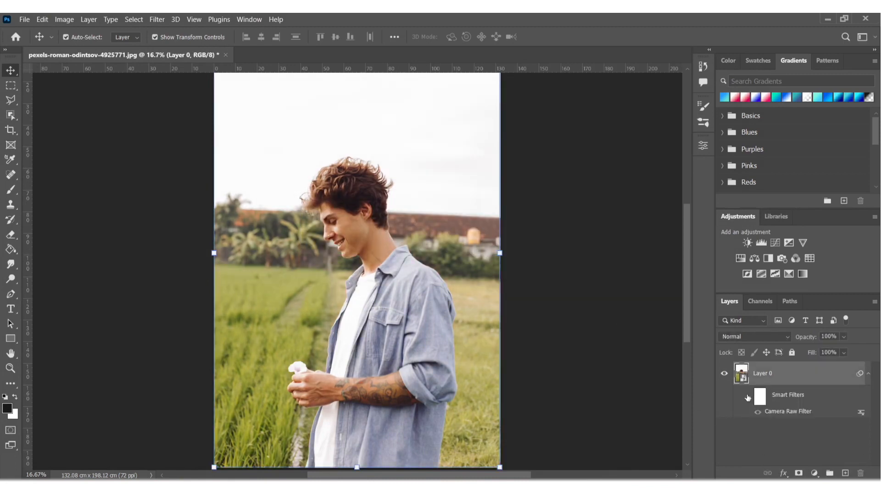
pyautogui.click(747, 397)
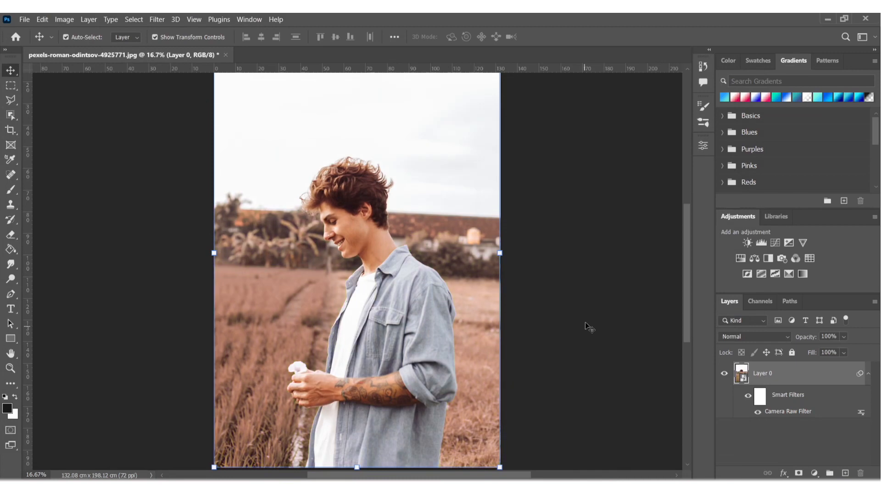
pyautogui.click(596, 331)
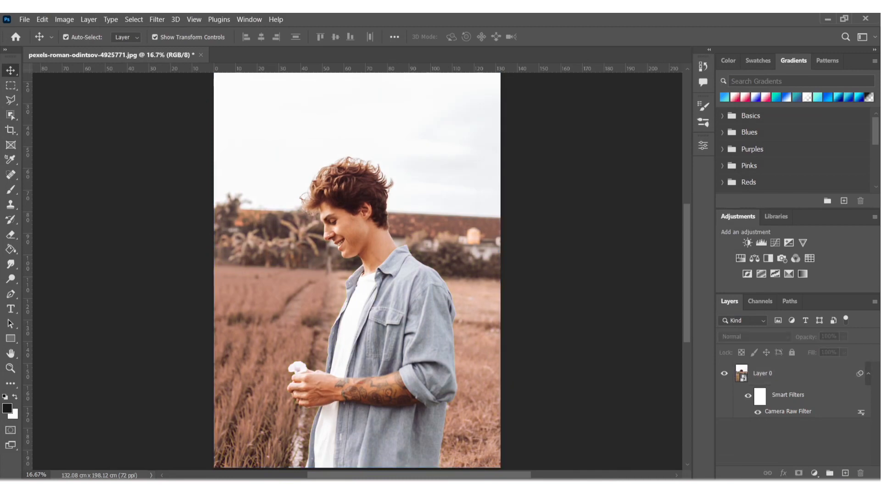
# - Open pexels-ron-lach-9584933 from Downloads as a separate document, unlock its background and convert the layer to a smart object
pyautogui.hotkey('alt', 'Tab')
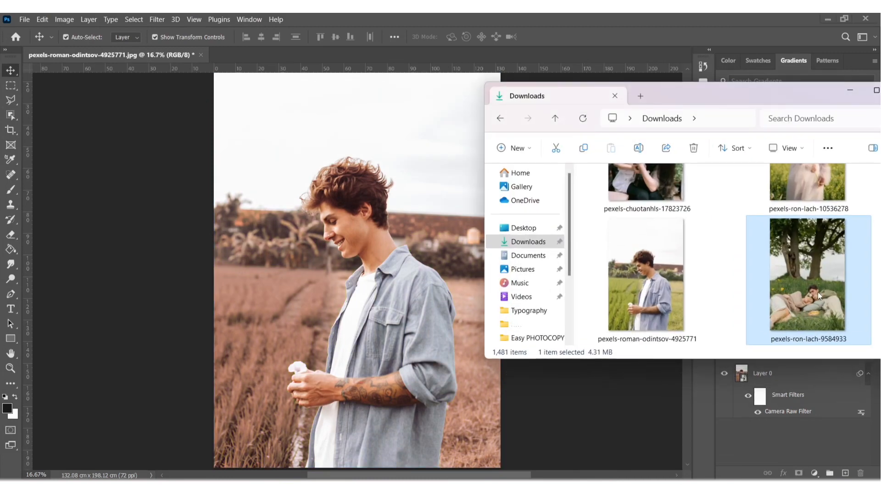
pyautogui.moveTo(819, 296); pyautogui.dragTo(293, 58)
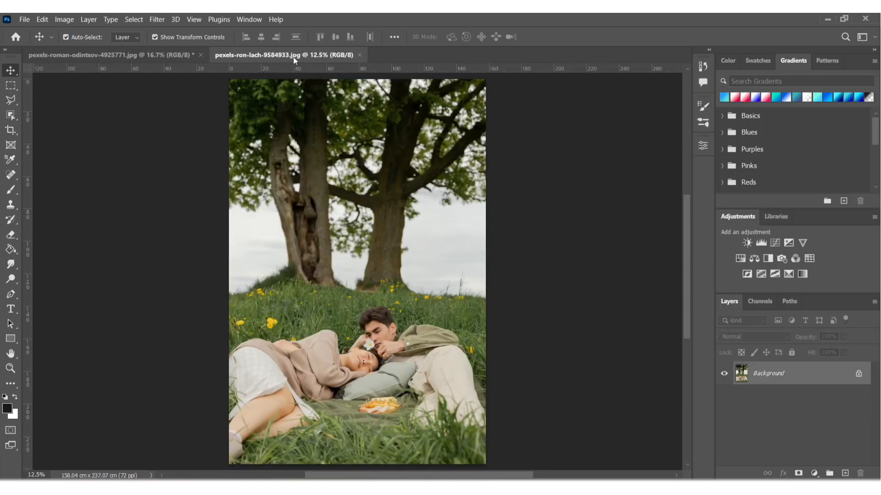
pyautogui.click(859, 374)
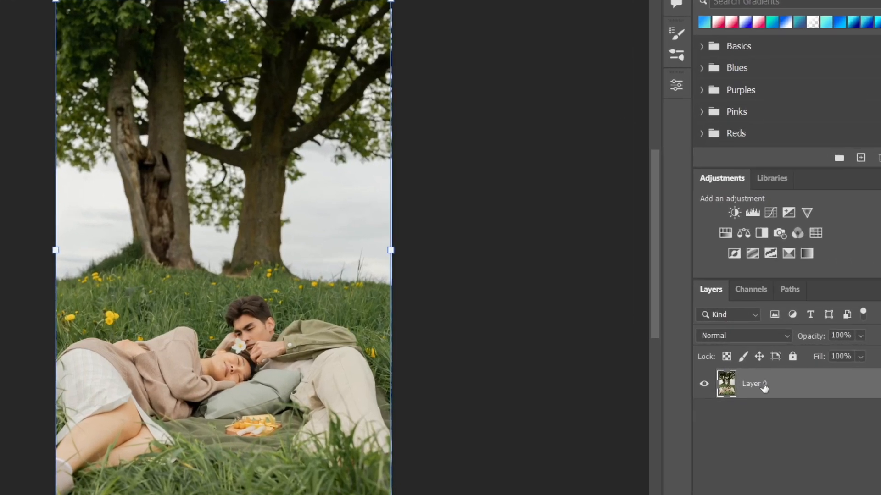
pyautogui.rightClick(768, 373)
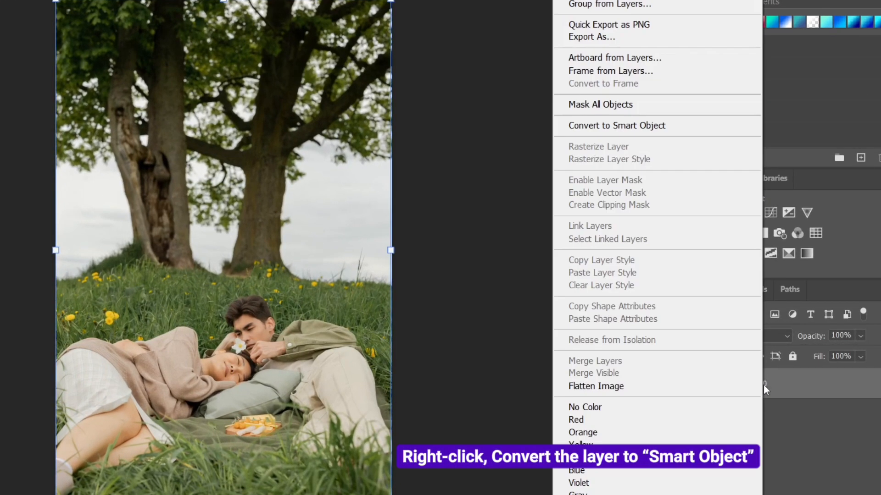
pyautogui.click(622, 129)
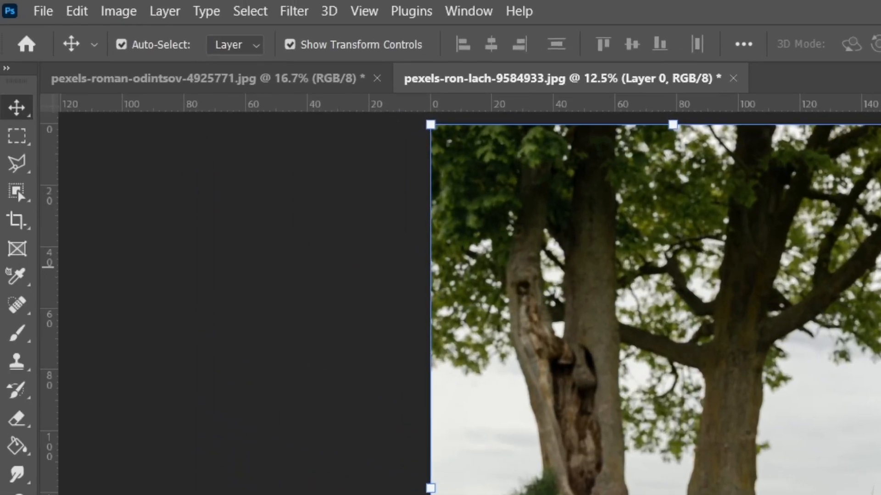
# - Apply the Camera Raw Filter with the Premium Gold Color preset to the photo of the couple under the trees
pyautogui.click(308, 12)
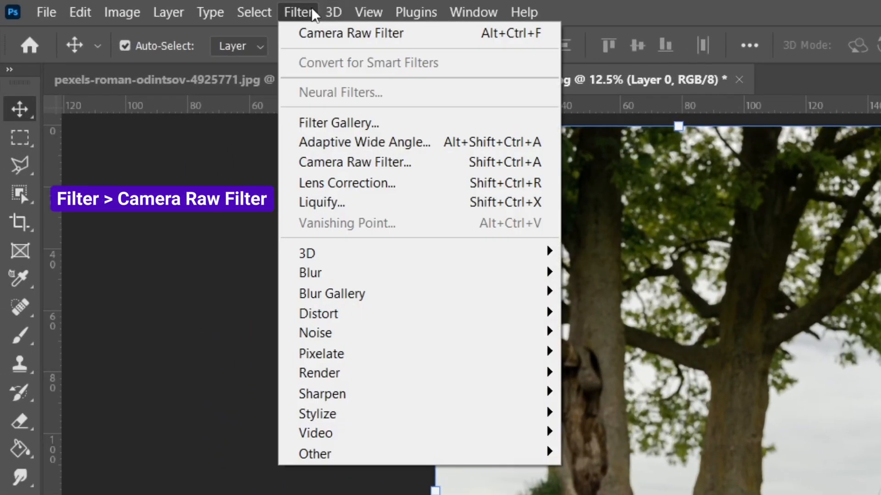
pyautogui.click(351, 165)
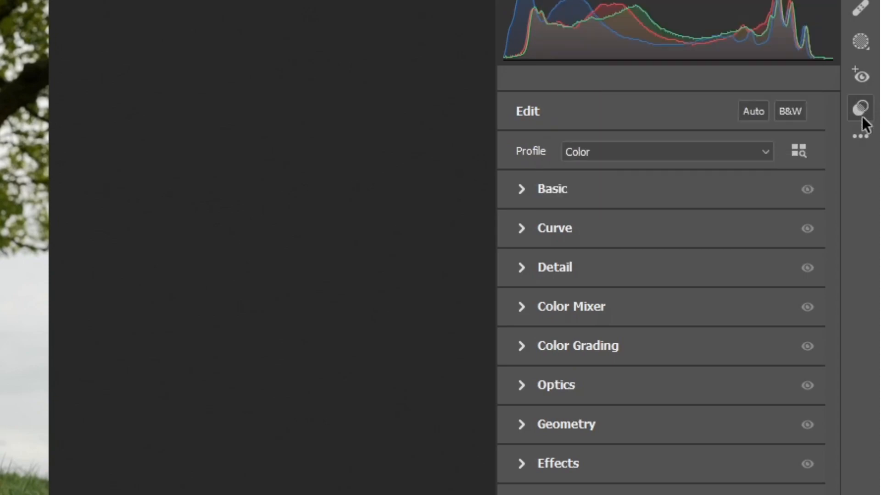
pyautogui.click(862, 117)
pyautogui.click(579, 242)
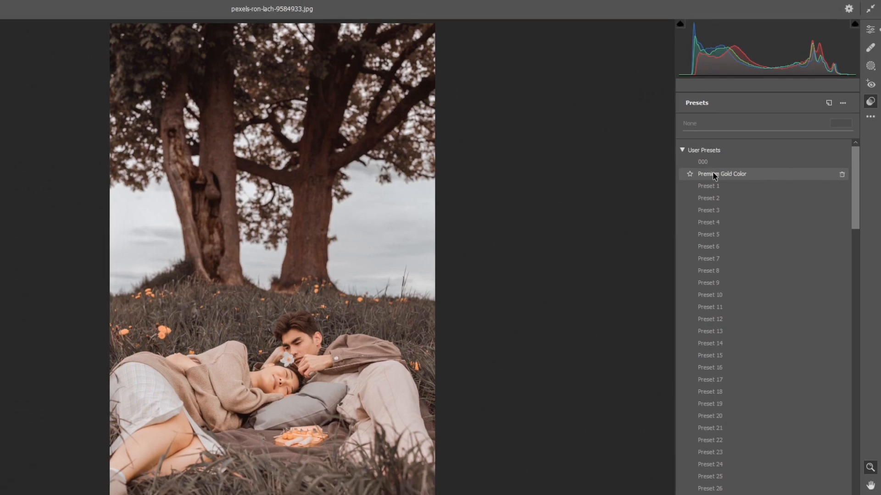
pyautogui.click(713, 173)
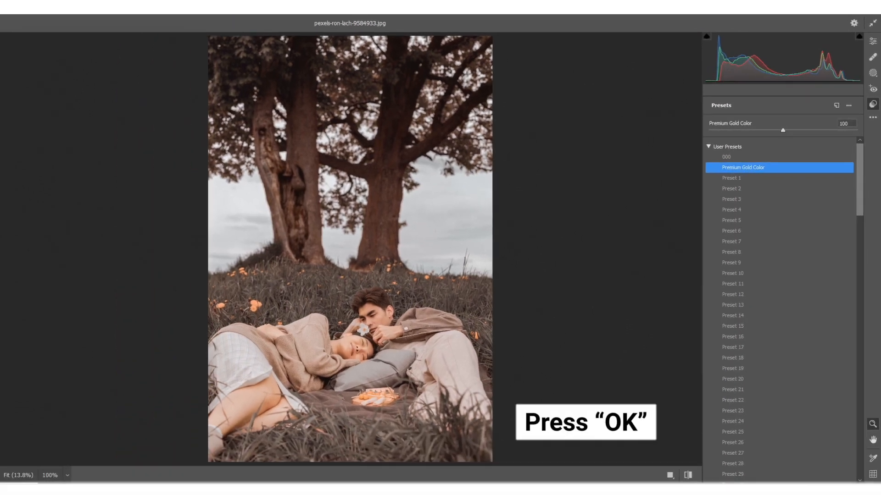
pyautogui.click(848, 490)
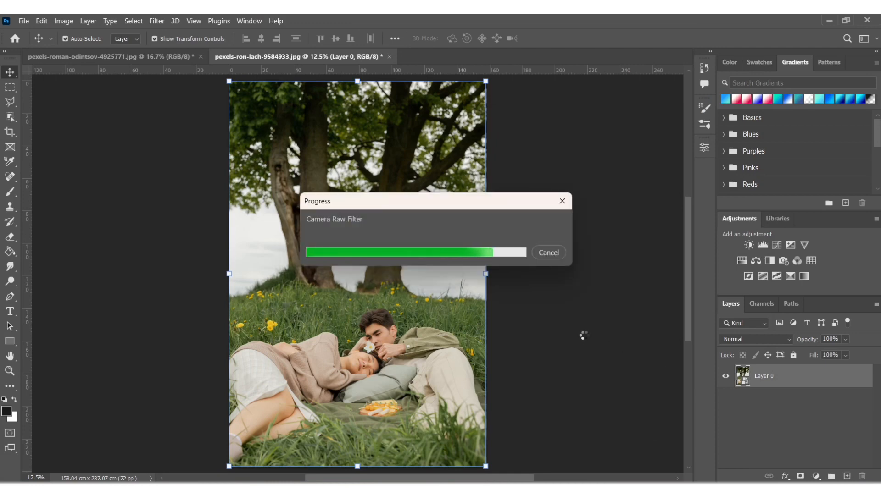
pyautogui.click(584, 336)
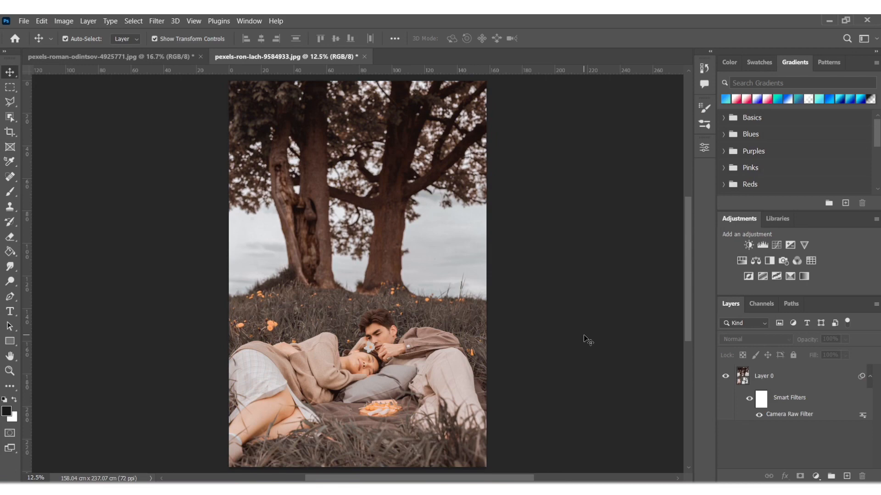
# - Open pexels-ron-lach-10536278 from Downloads as a separate document, unlock its background and convert the layer to a smart object
pyautogui.hotkey('alt', 'Tab')
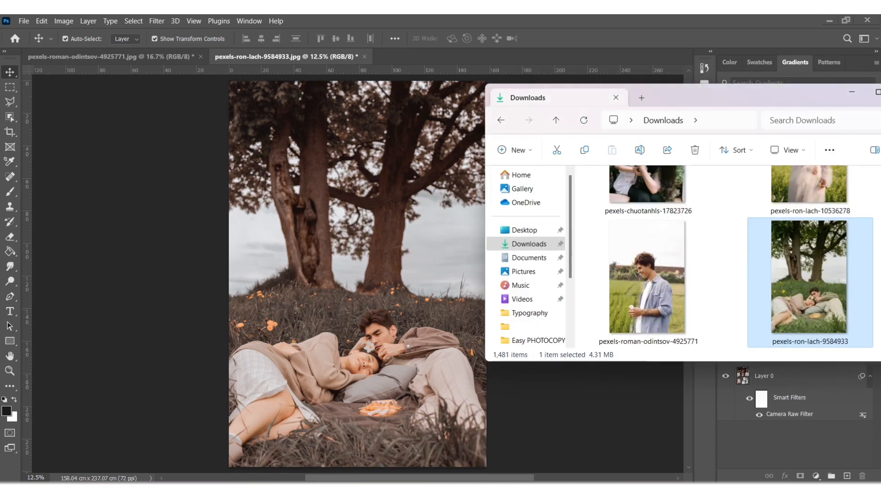
pyautogui.moveTo(796, 192); pyautogui.dragTo(423, 54)
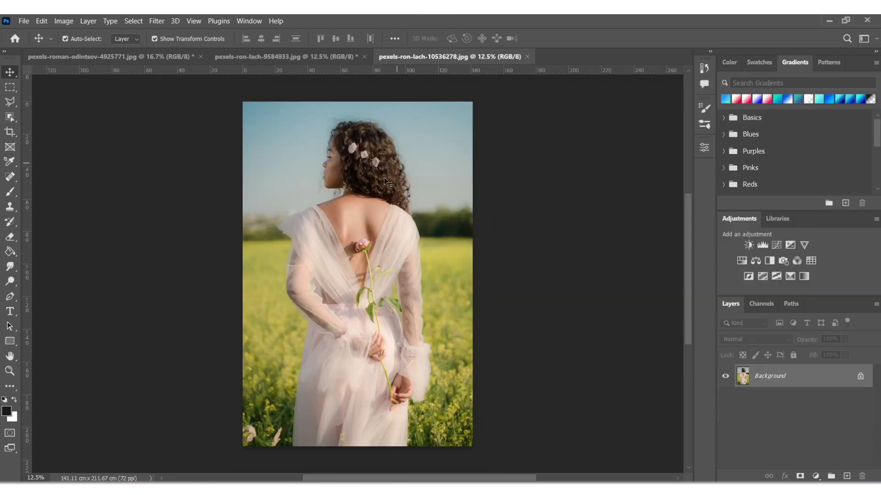
pyautogui.click(860, 378)
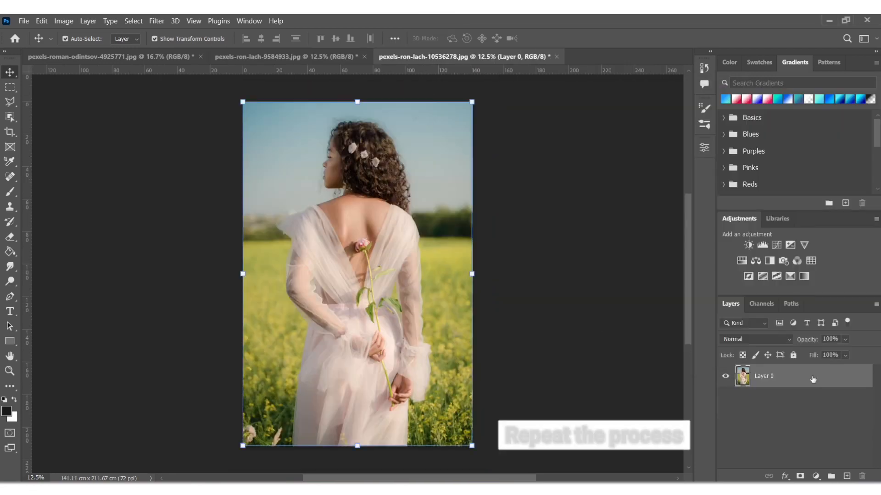
pyautogui.rightClick(775, 376)
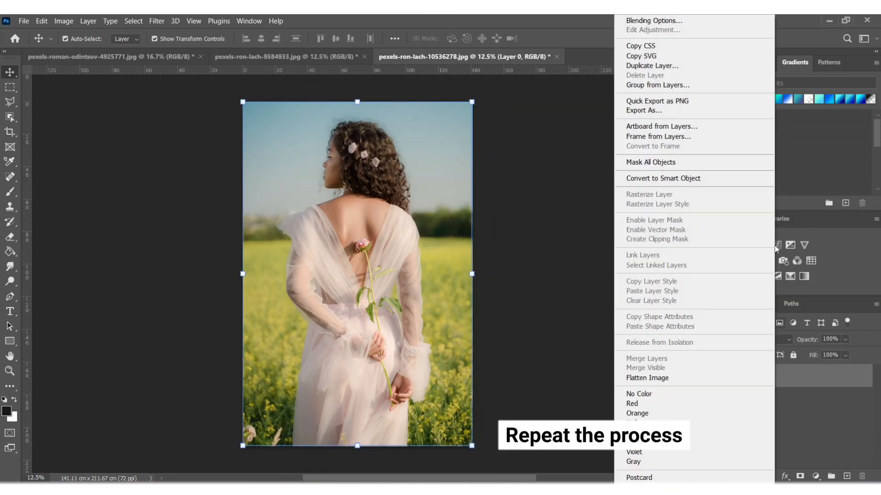
pyautogui.click(679, 179)
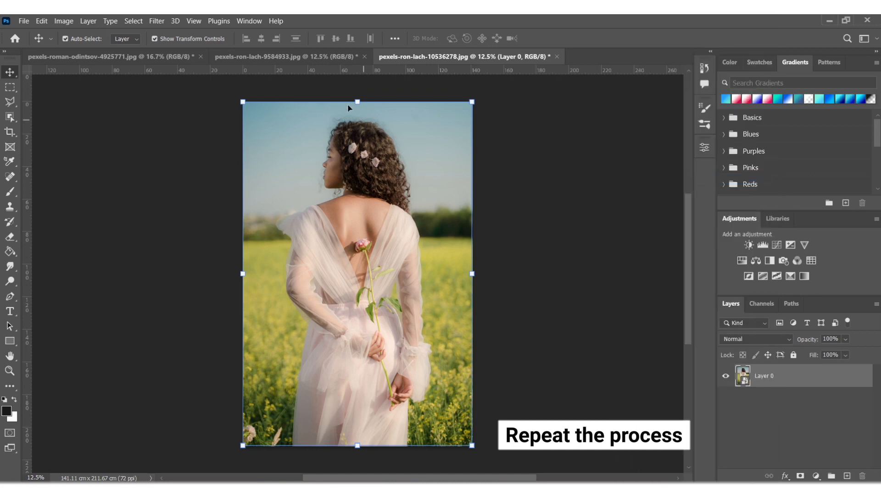
# - Apply the Camera Raw Filter with the Premium Gold Color preset to the photo of the woman in the flower field
pyautogui.click(157, 22)
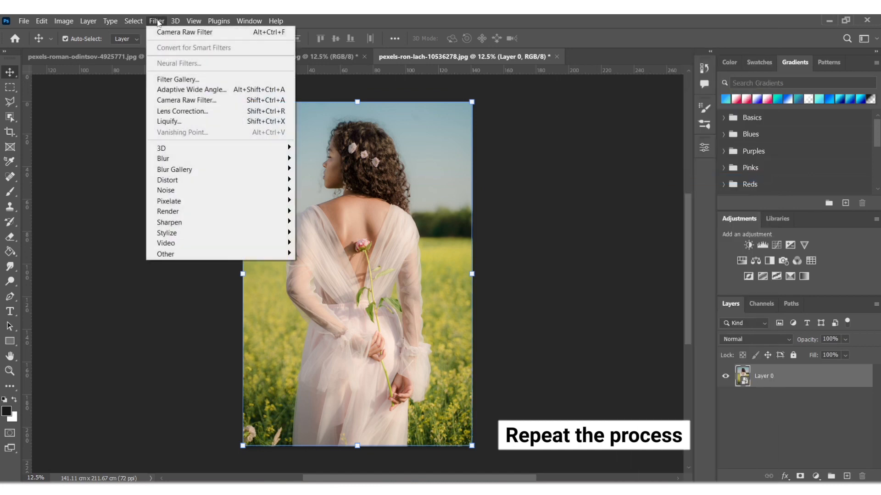
pyautogui.click(177, 100)
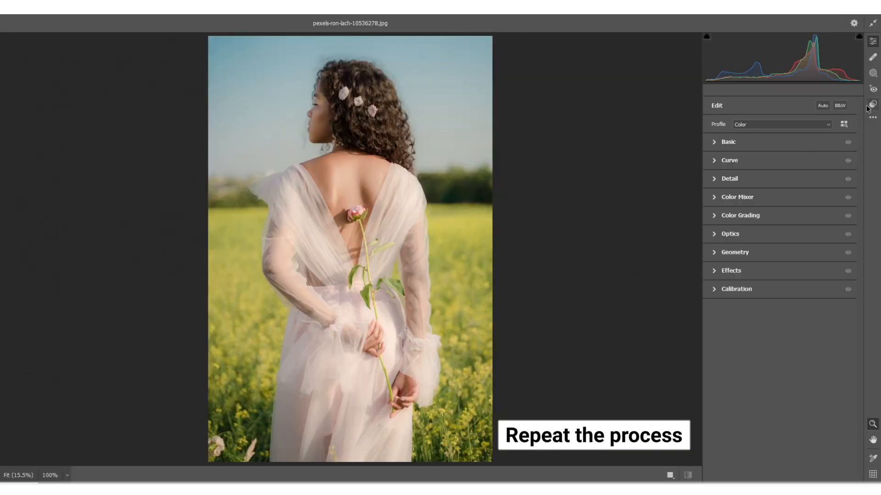
pyautogui.click(871, 106)
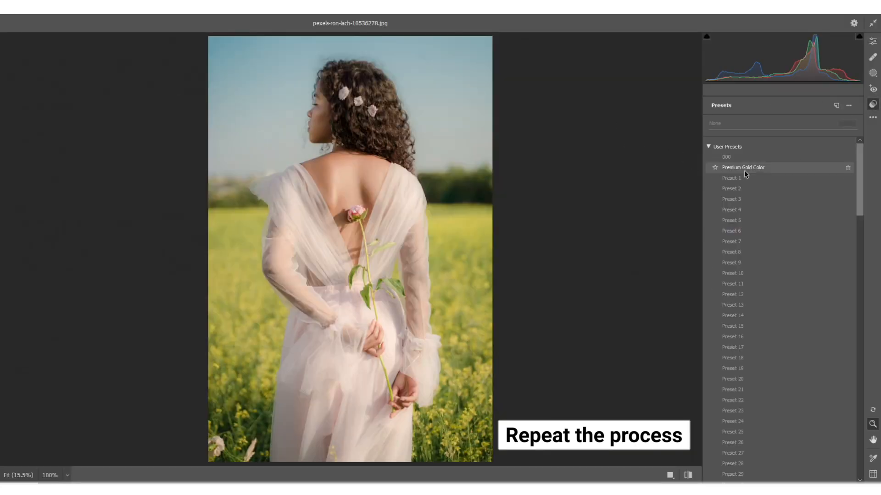
pyautogui.click(739, 170)
pyautogui.click(736, 171)
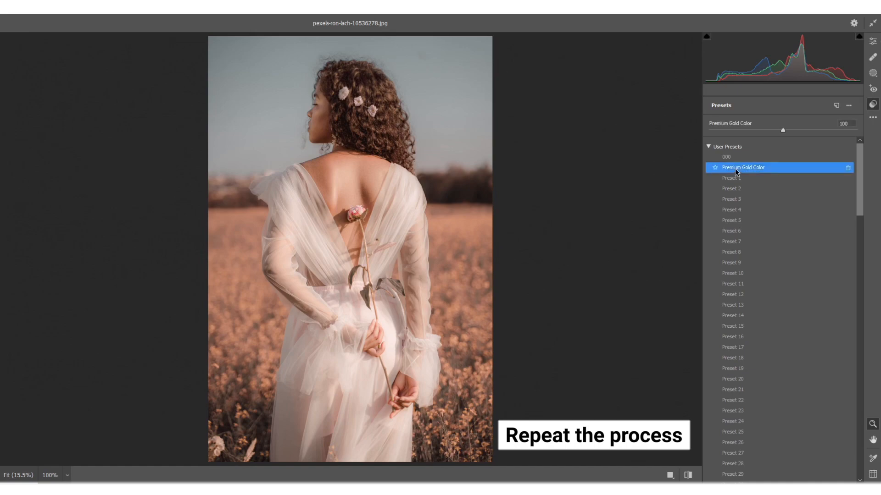
pyautogui.click(848, 491)
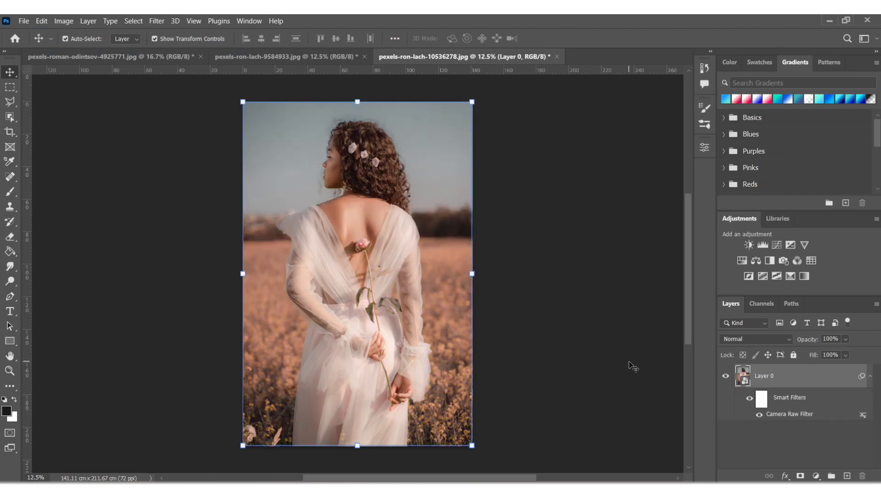
# - Review the graded couple photo and the graded portrait in their own documents
pyautogui.click(321, 58)
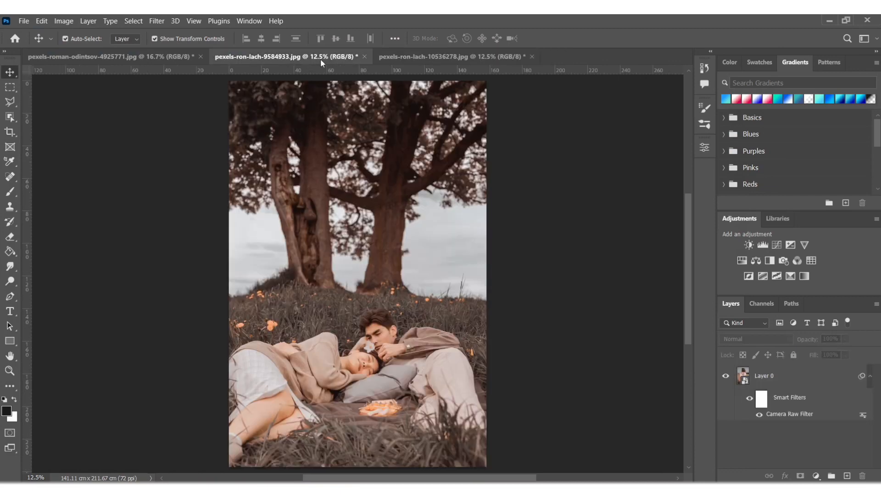
pyautogui.click(146, 57)
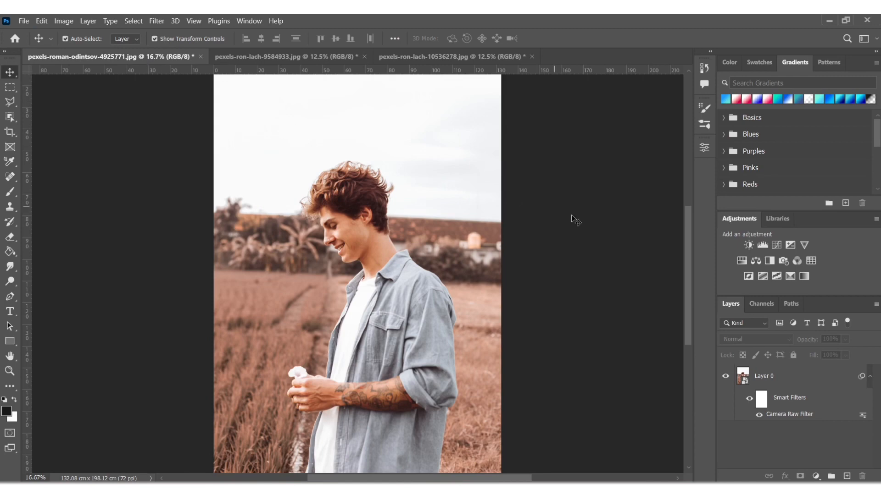